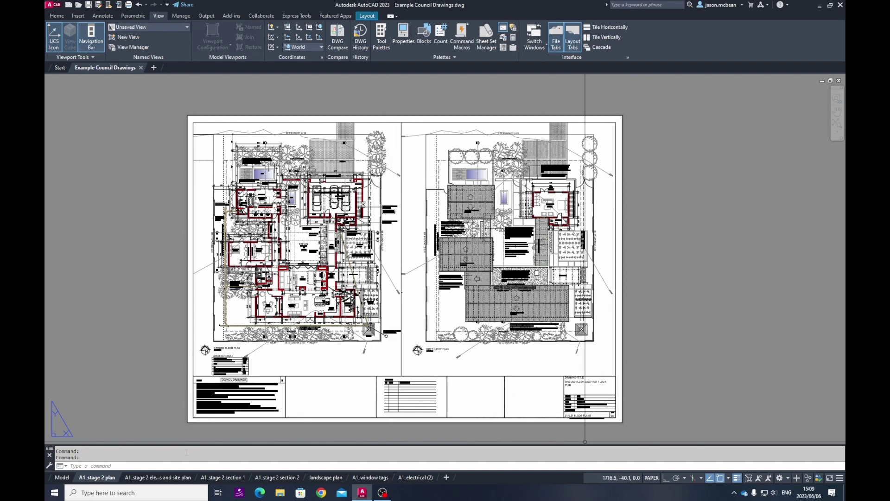
Create a new page setup named A3 for the A1_stage 2 plan layout, based on the A1 page setup.
right_click(106, 479)
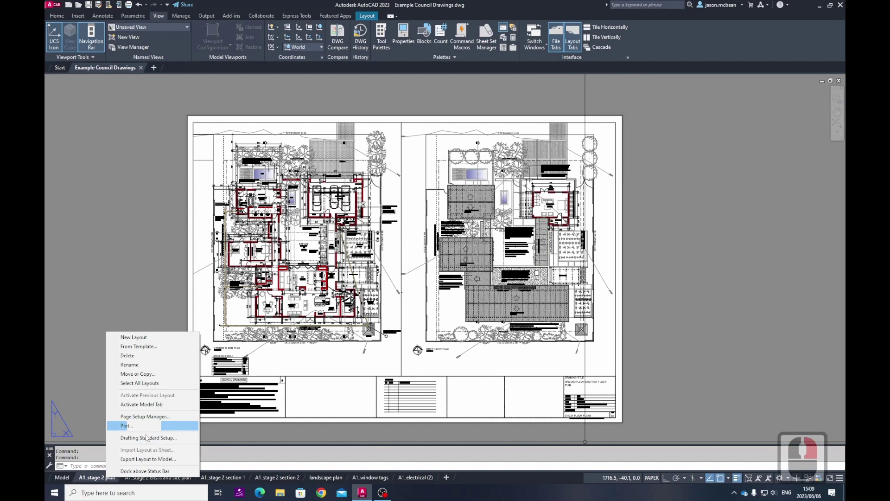
click(144, 416)
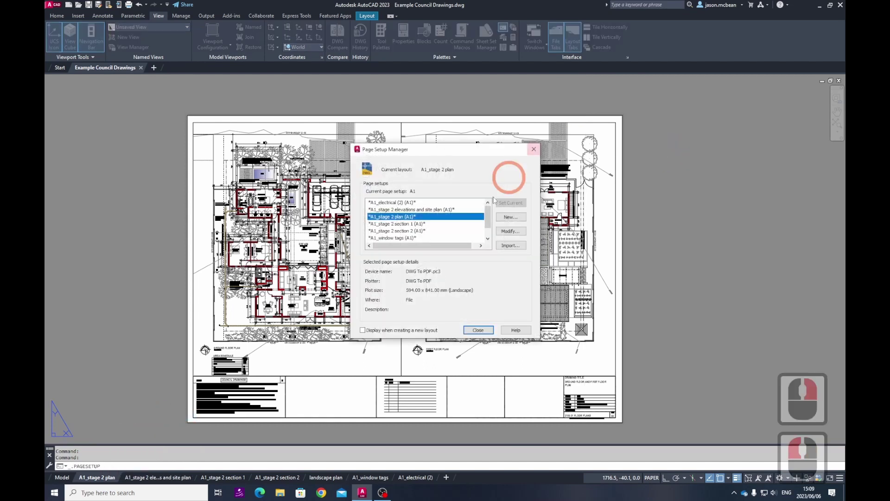
scroll(377, 237, down, 7)
click(376, 238)
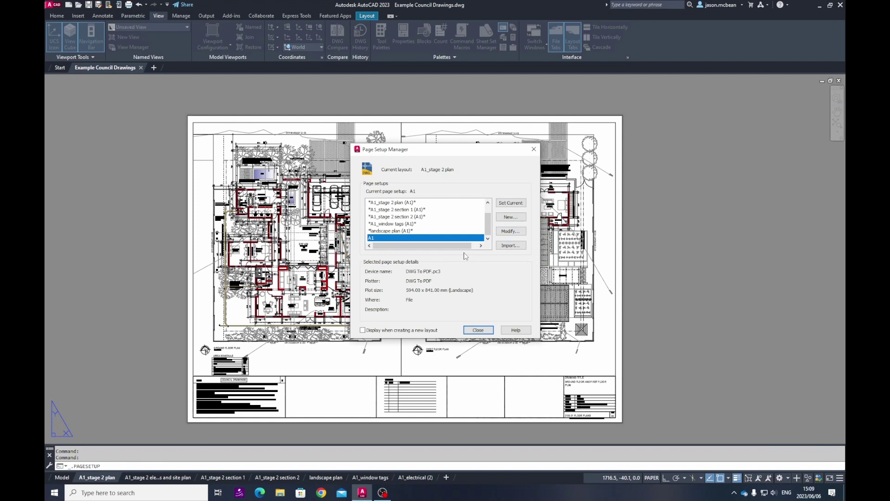
click(512, 218)
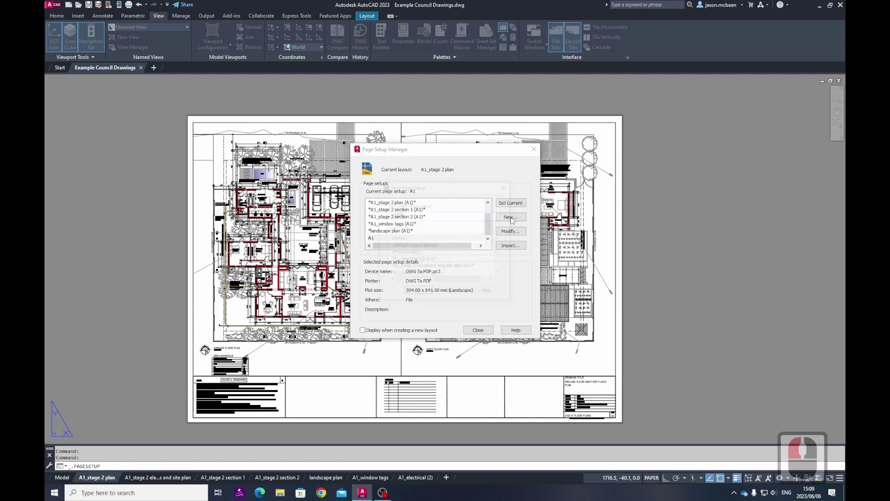
text(a3)
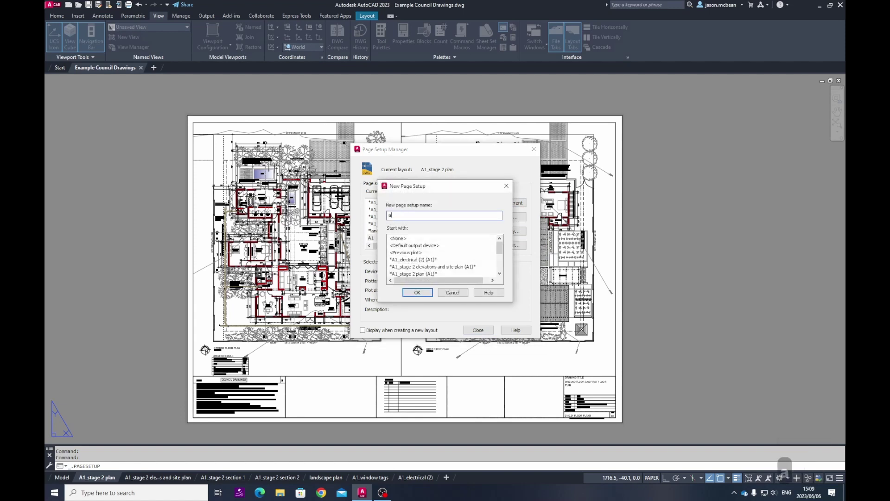
key(BackSpace)
key(BackSpace)
text(A3)
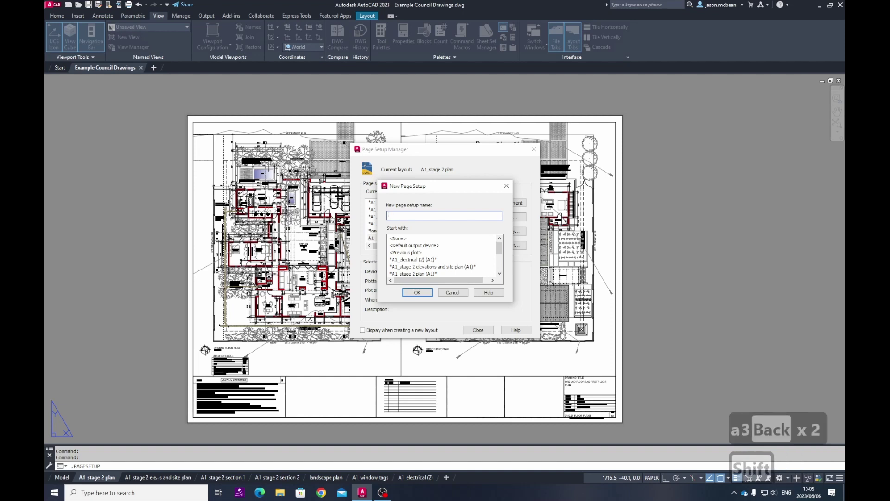
key(Return)
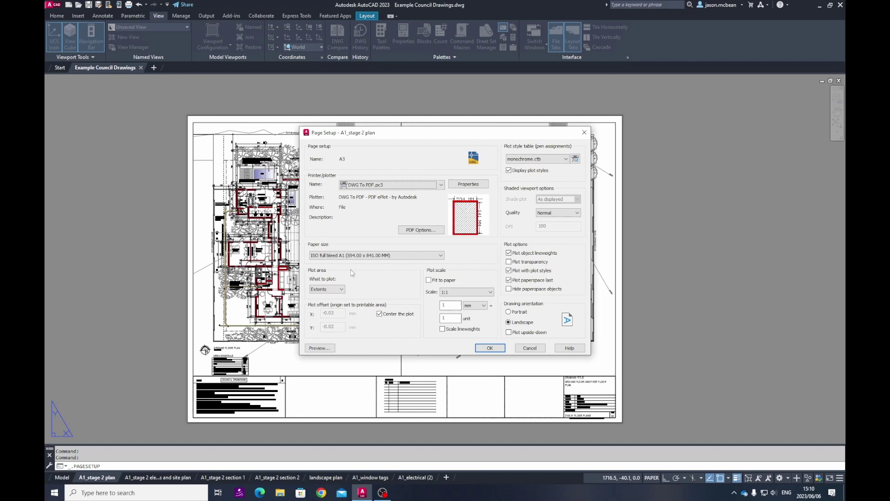
Set the paper size of the A3 page setup to ISO full bleed A3 (420.00 x 297.00 MM).
click(356, 255)
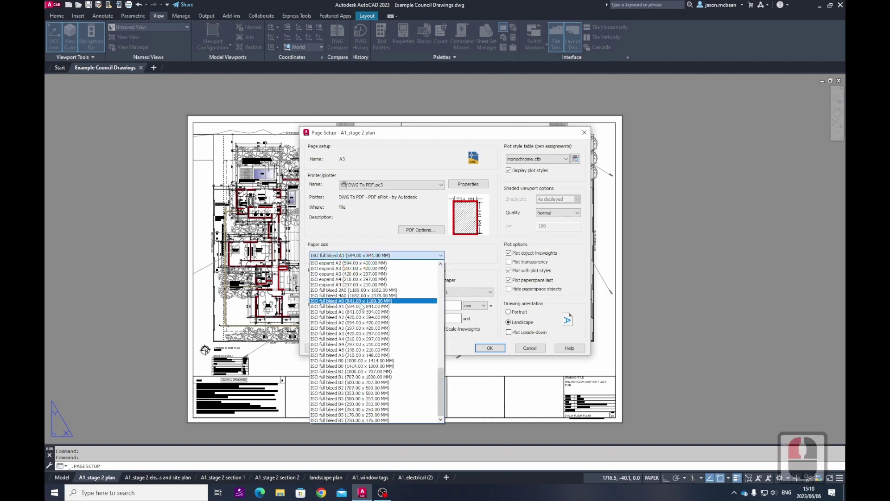
click(339, 334)
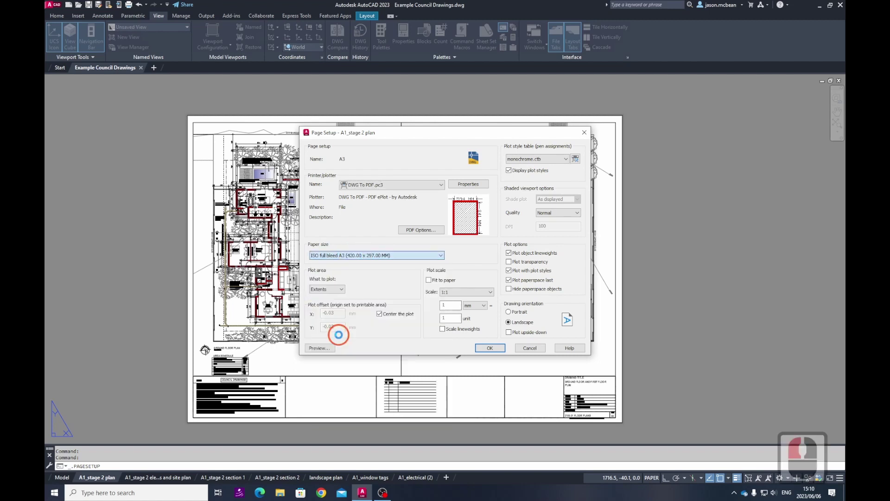
click(403, 226)
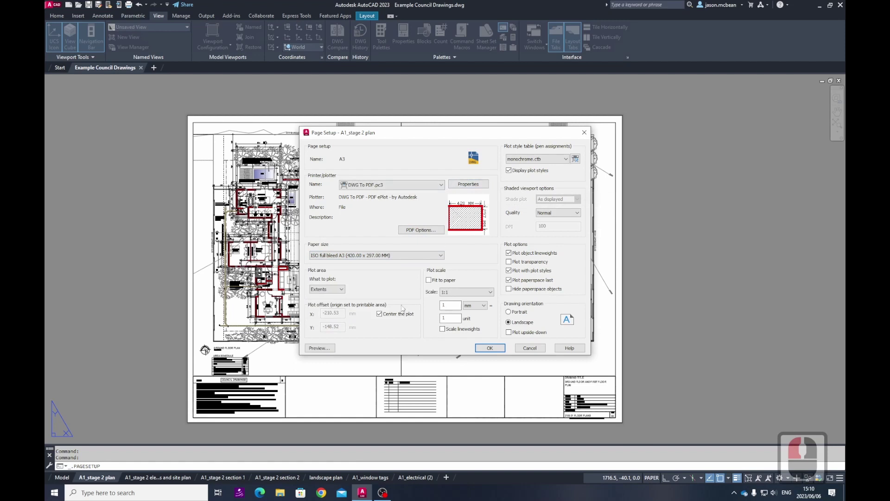
Set the plot scale to 1 mm = 2 units, with Fit to paper off and Scale lineweights on.
click(428, 280)
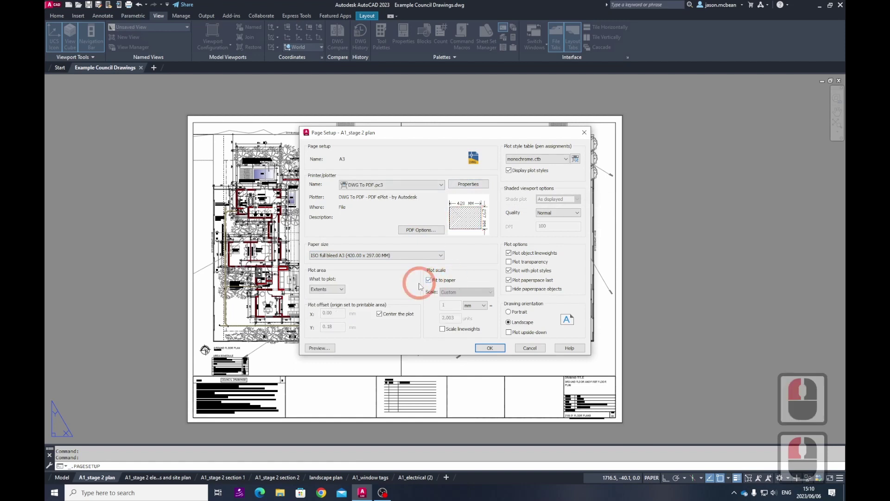
click(428, 280)
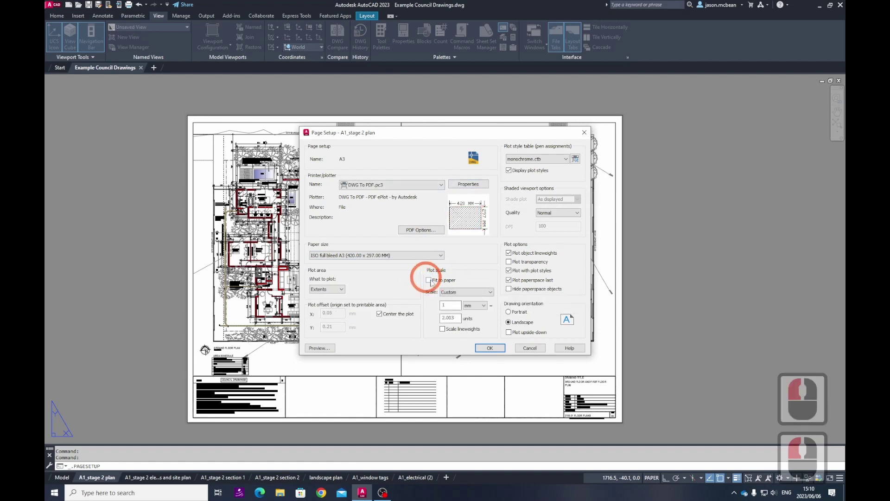
click(442, 329)
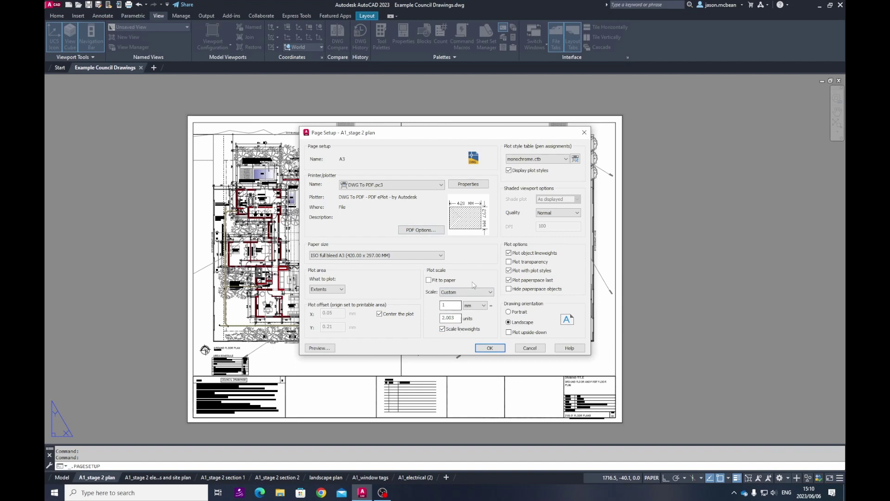
drag(459, 318, 422, 318)
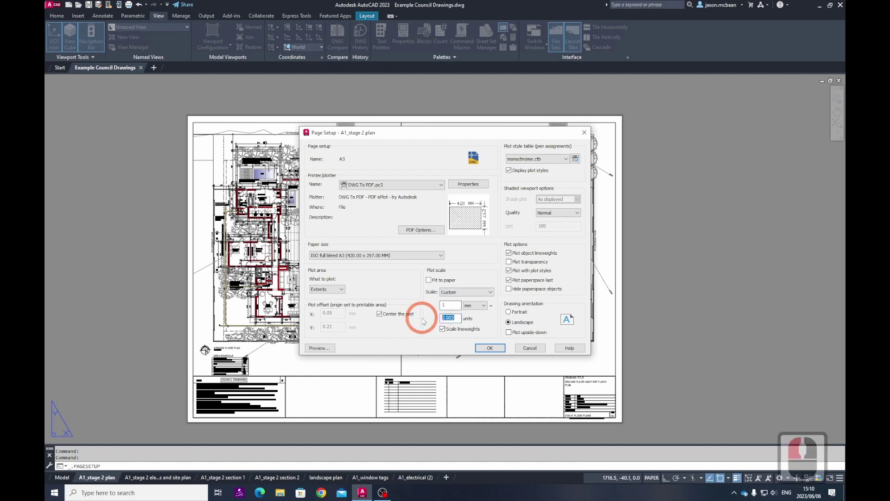
text(2)
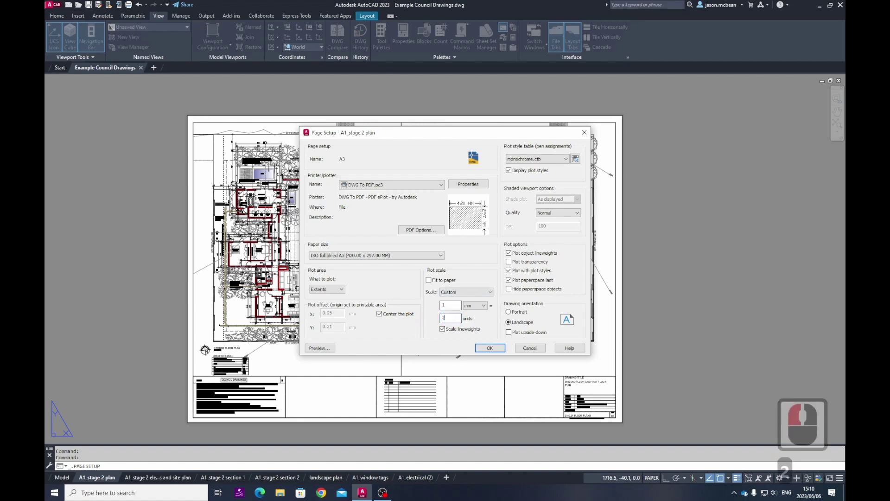
click(450, 304)
click(469, 319)
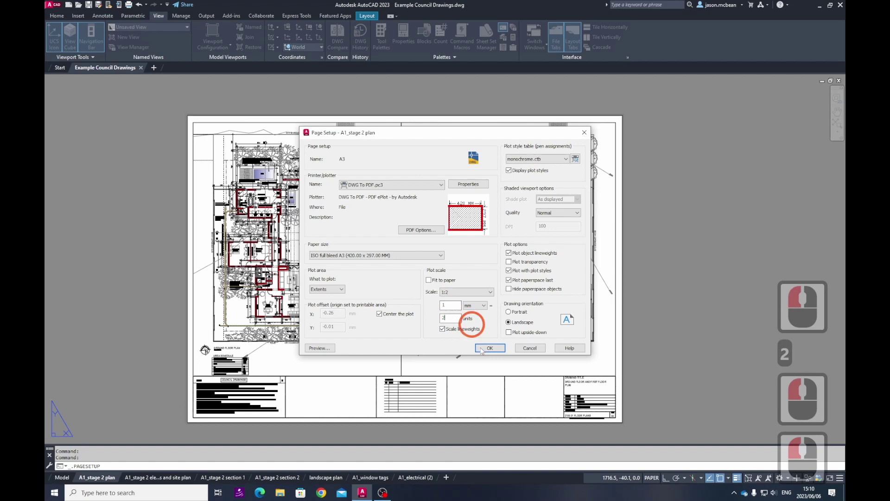
Preview the A3 plot, examine the floor plans, notes and title block up close, and close the preview.
click(326, 350)
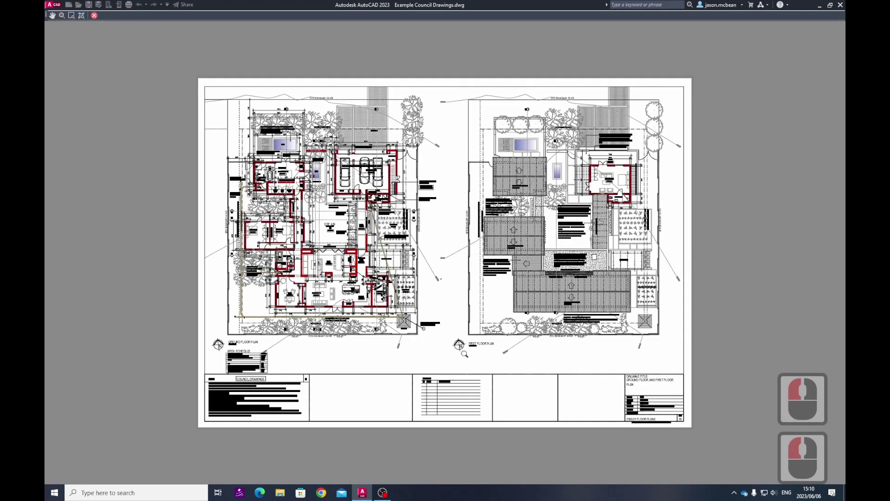
scroll(649, 341, up, 5)
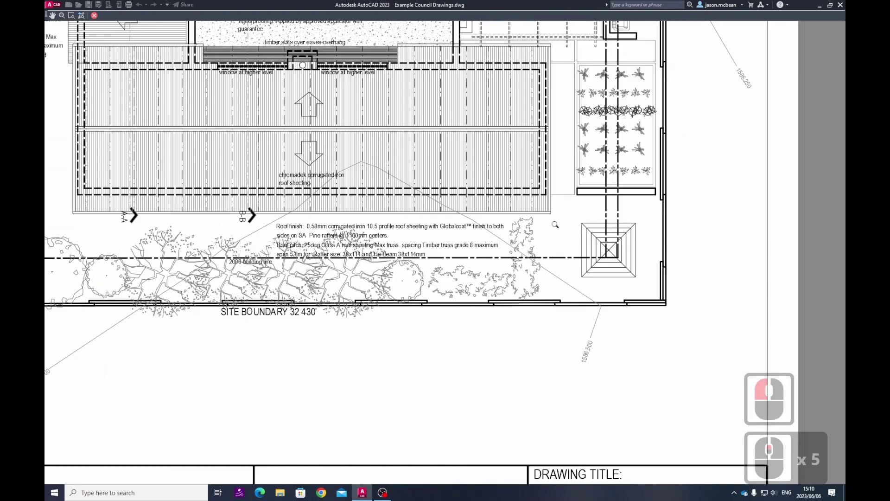
scroll(649, 340, up, 3)
scroll(649, 341, down, 3)
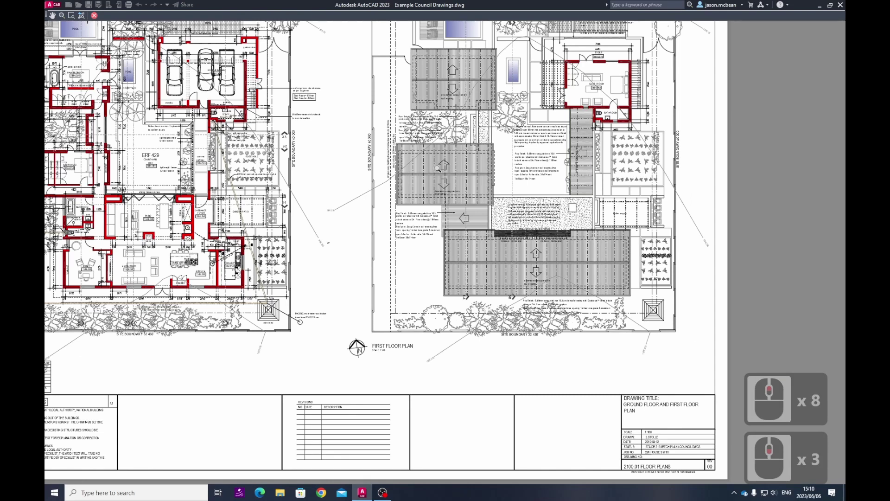
scroll(435, 167, up, 5)
scroll(555, 226, down, 4)
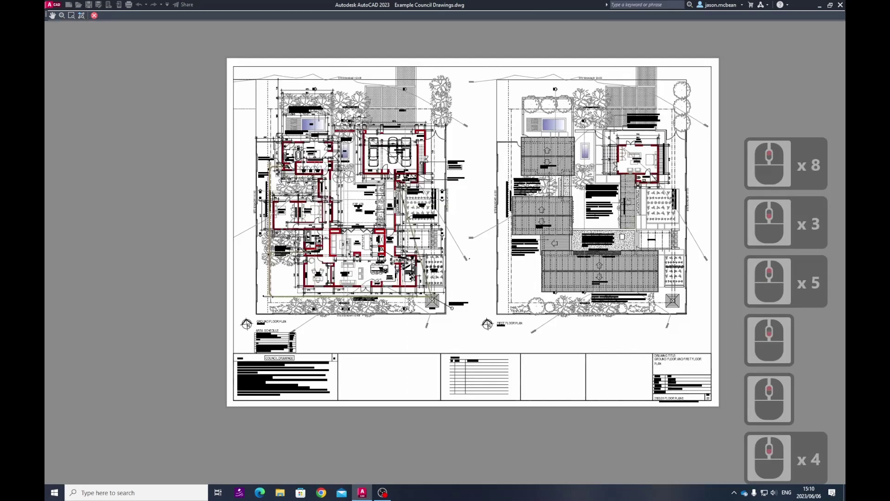
scroll(654, 275, up, 6)
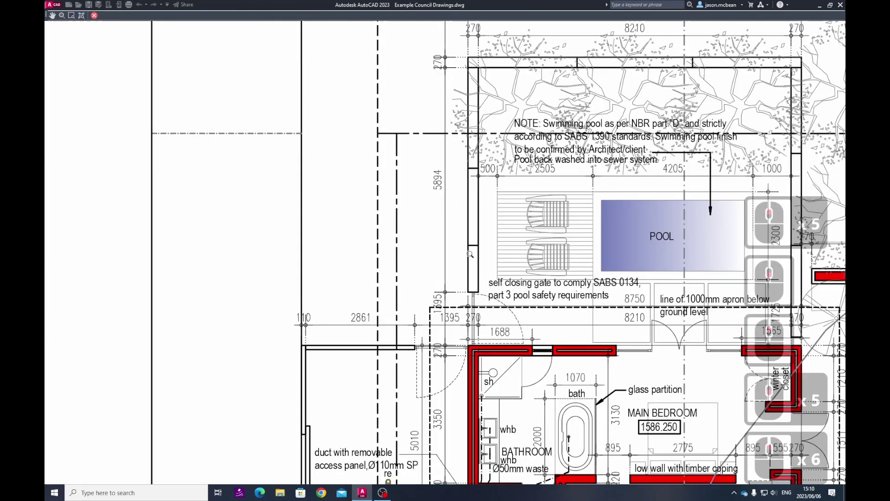
scroll(469, 262, down, 6)
scroll(528, 400, up, 3)
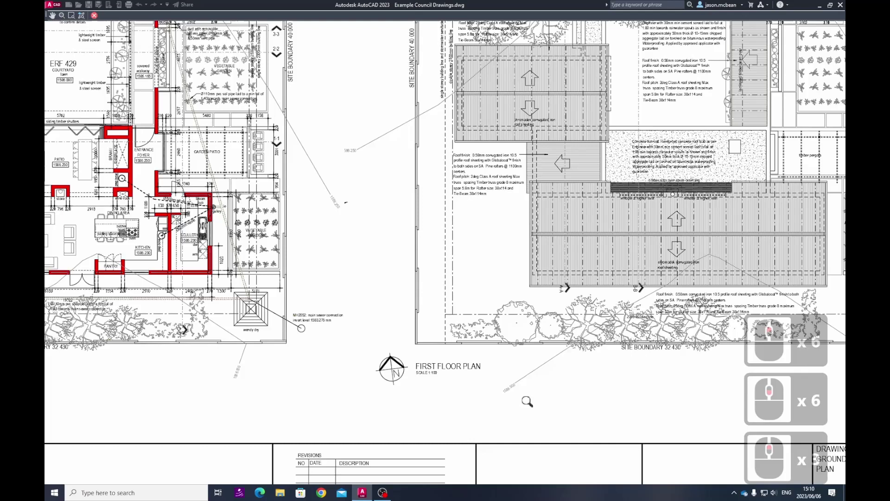
scroll(528, 401, down, 3)
scroll(343, 343, up, 2)
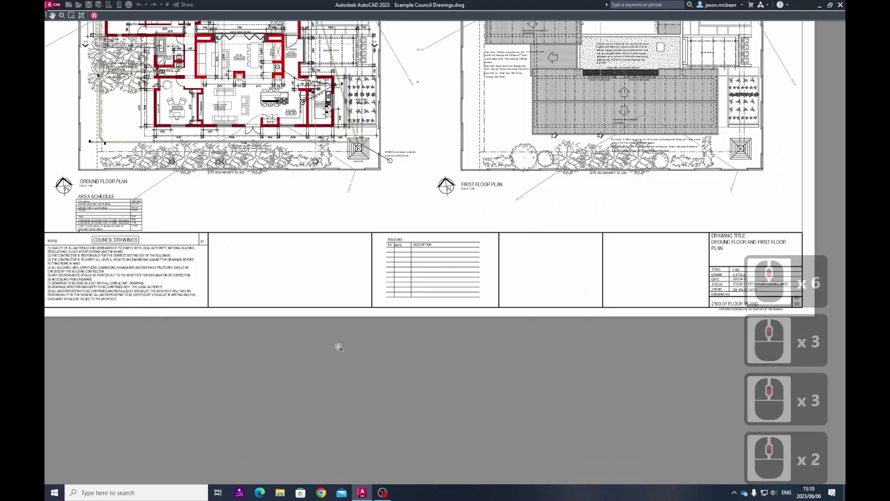
scroll(306, 341, down, 3)
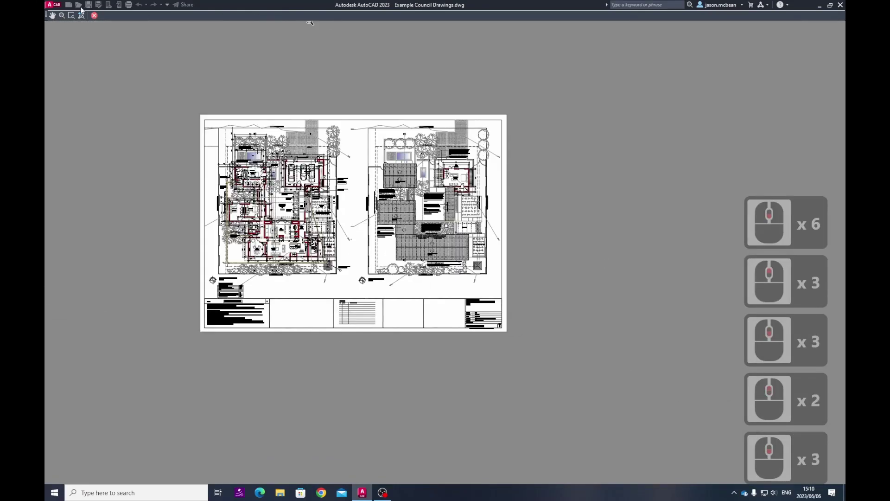
click(94, 15)
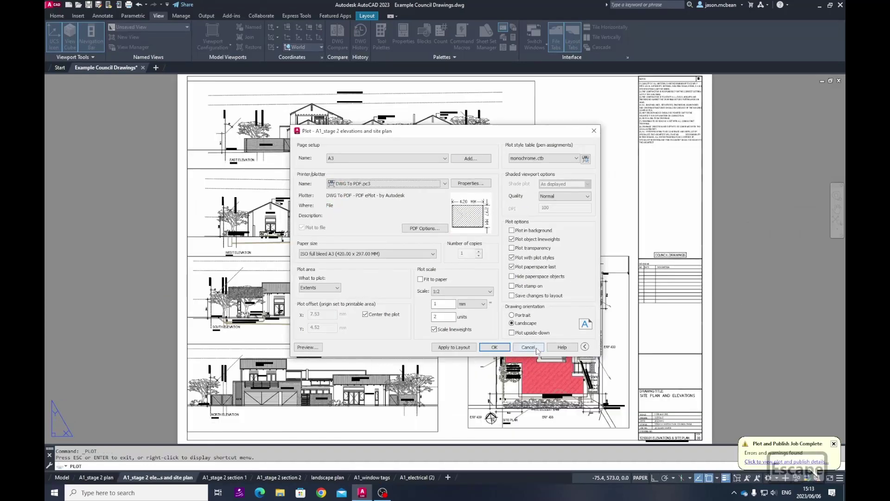
Start publishing all layouts from A1_stage 2 plan through A1_electrical (2), with the Desktop as the output location.
key(Escape)
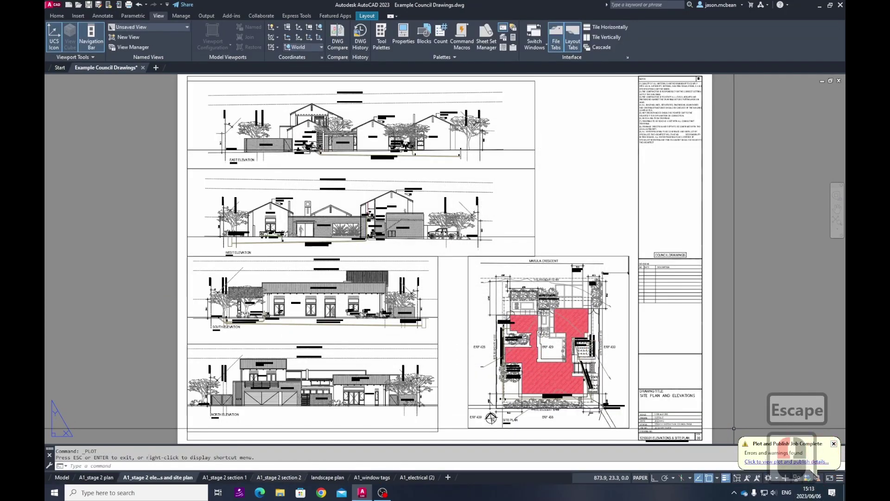
click(97, 477)
shift+click(426, 477)
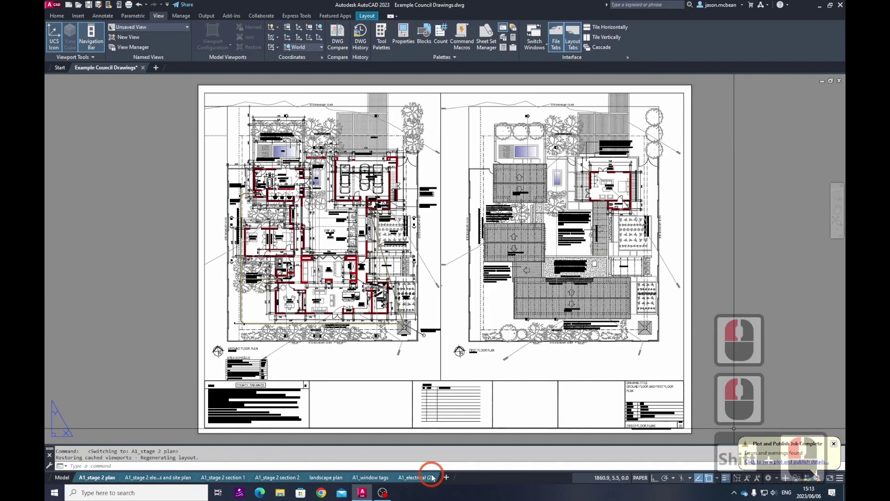
right_click(427, 477)
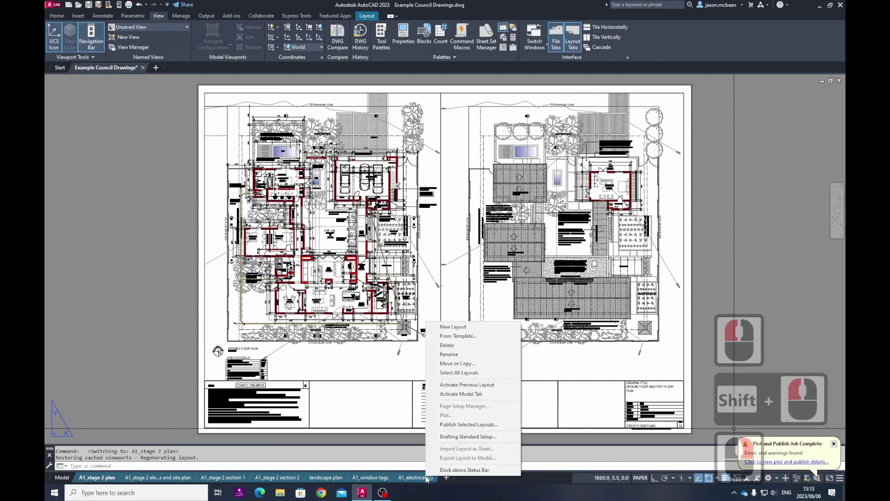
click(475, 424)
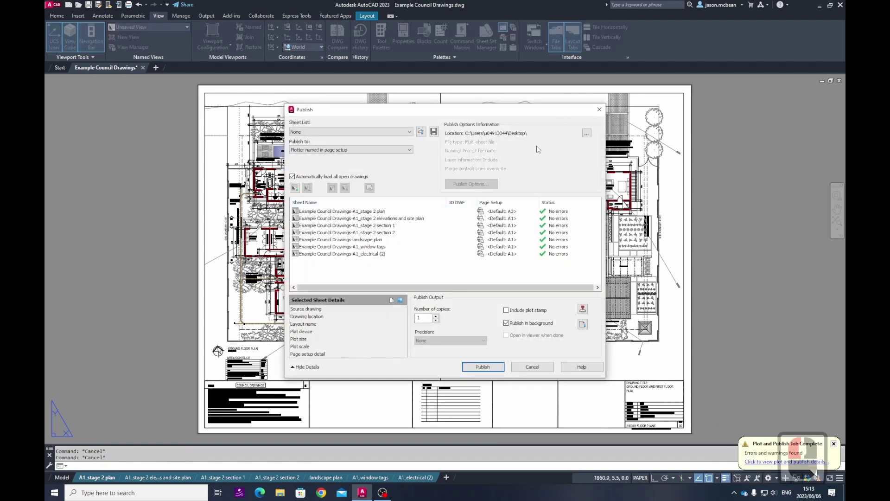
click(586, 134)
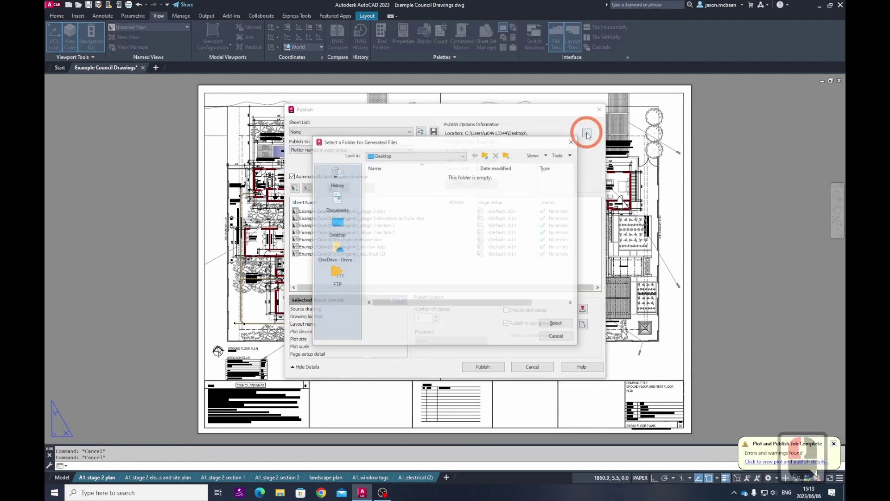
click(561, 326)
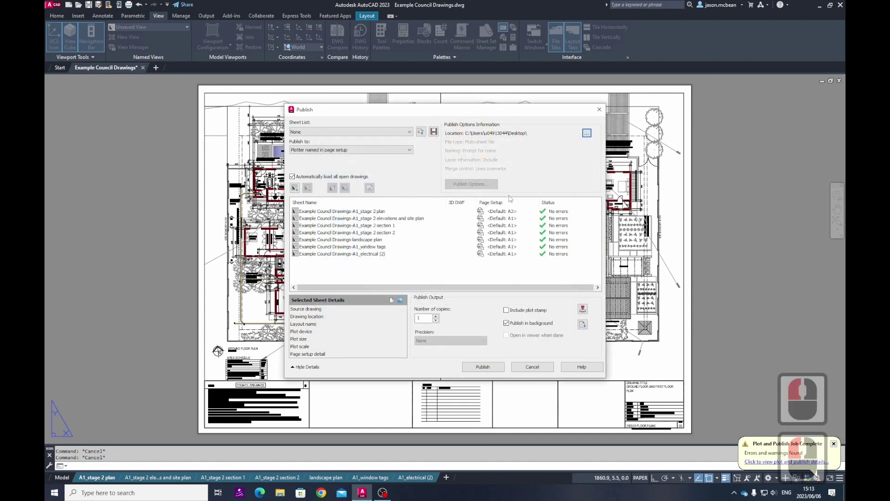
Assign the A3 page setup to all seven sheets, from A1_stage 2 plan through A1_electrical (2).
click(354, 212)
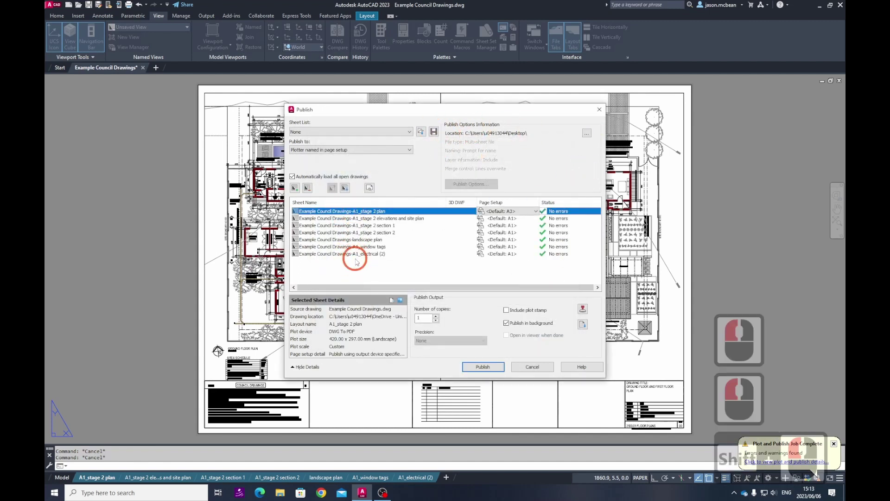
shift+click(357, 254)
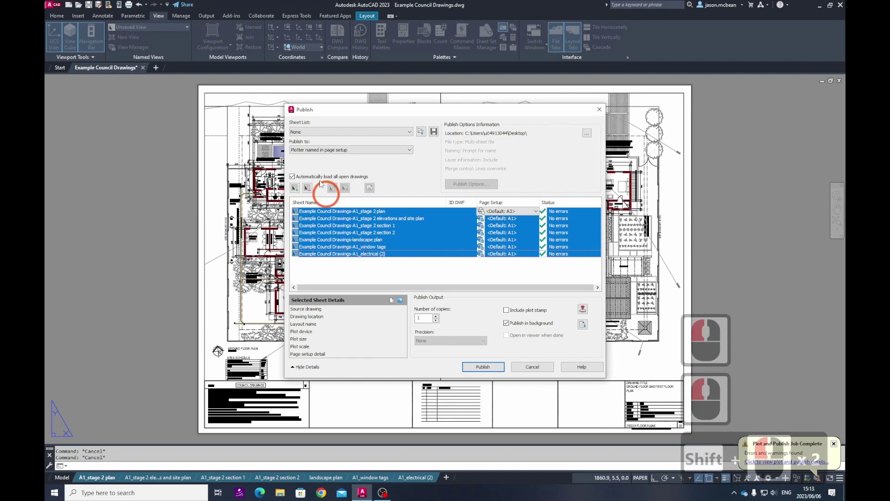
click(334, 214)
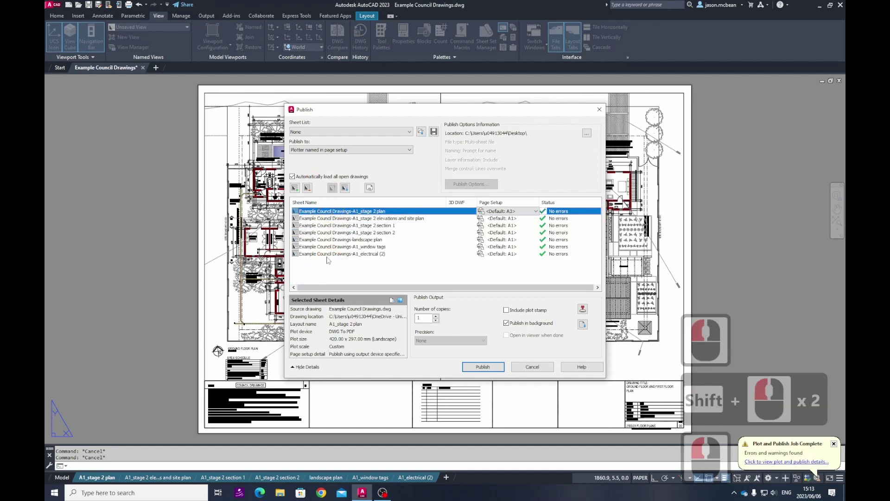
shift+click(330, 254)
click(537, 212)
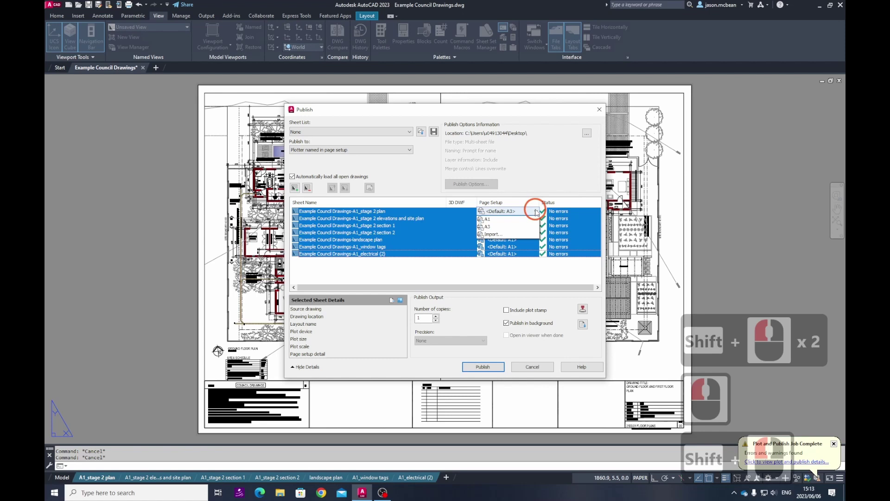
click(505, 217)
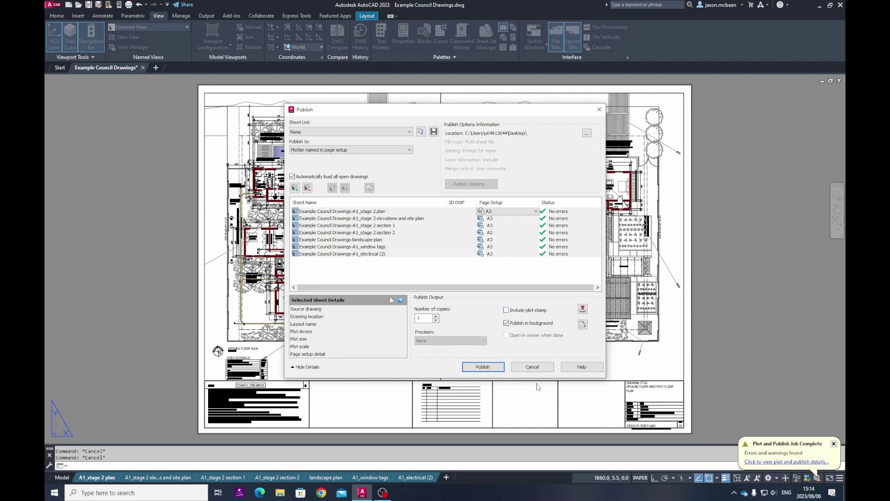
Publish the sheets in the background without saving the current sheet list, and check the publishing progress.
click(483, 366)
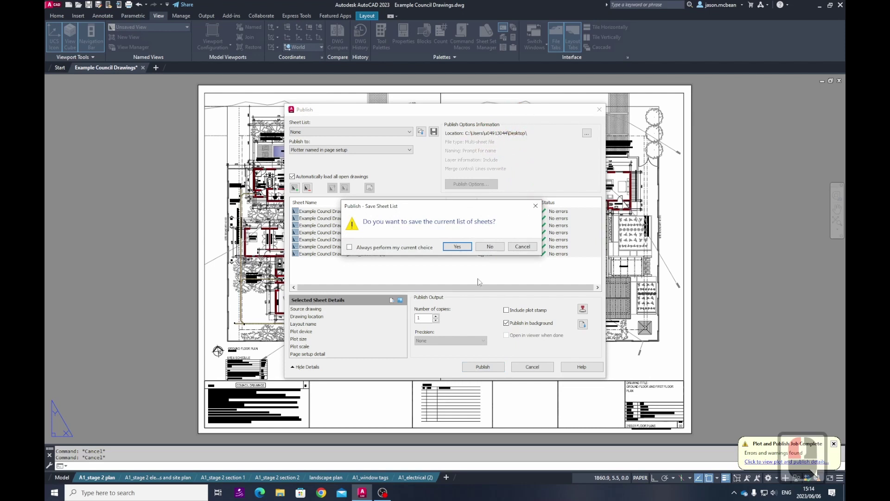
click(493, 249)
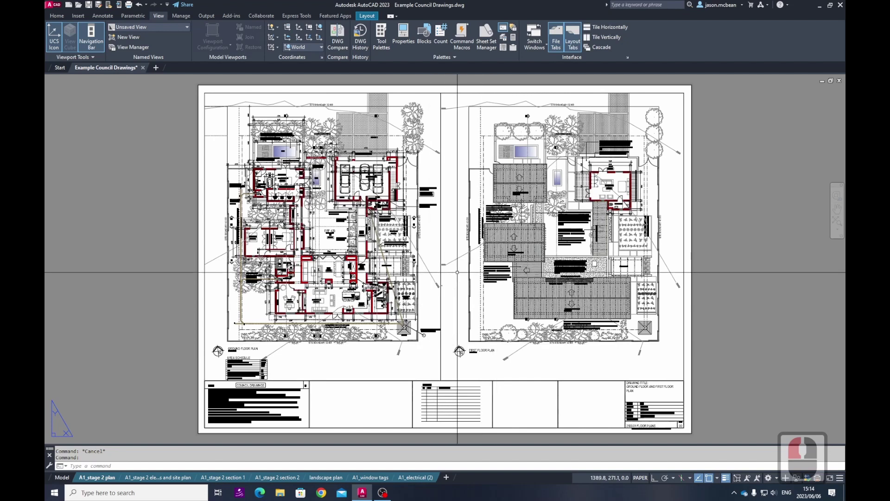
mouse_move(816, 480)
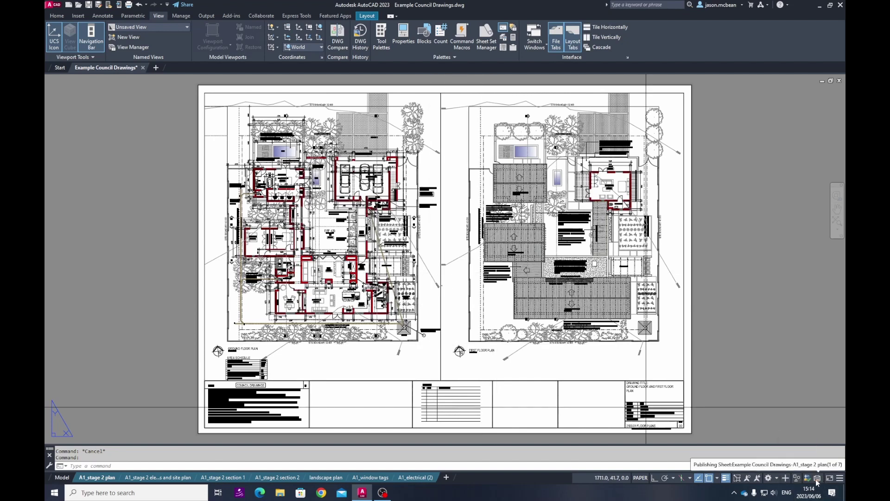
click(729, 326)
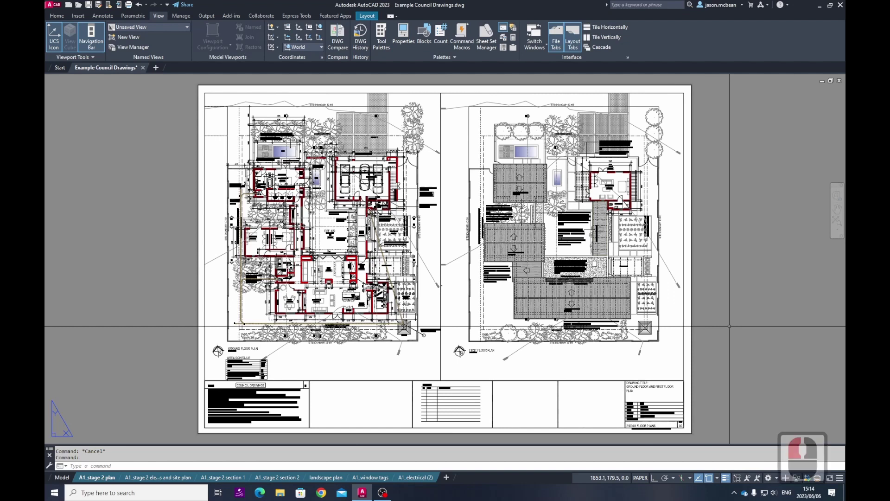
key(ctrl+shift+p)
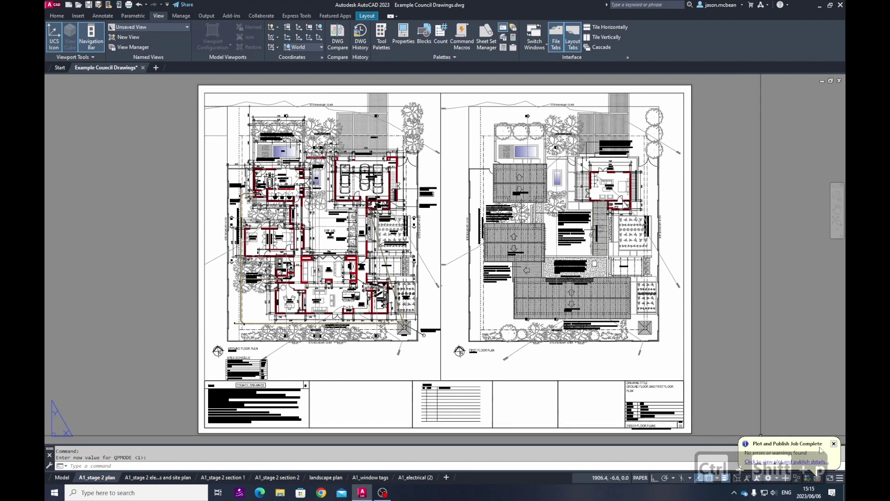
Open the published Example Council Drawings.pdf from the desktop in Acrobat Reader and look through its sheets.
click(815, 5)
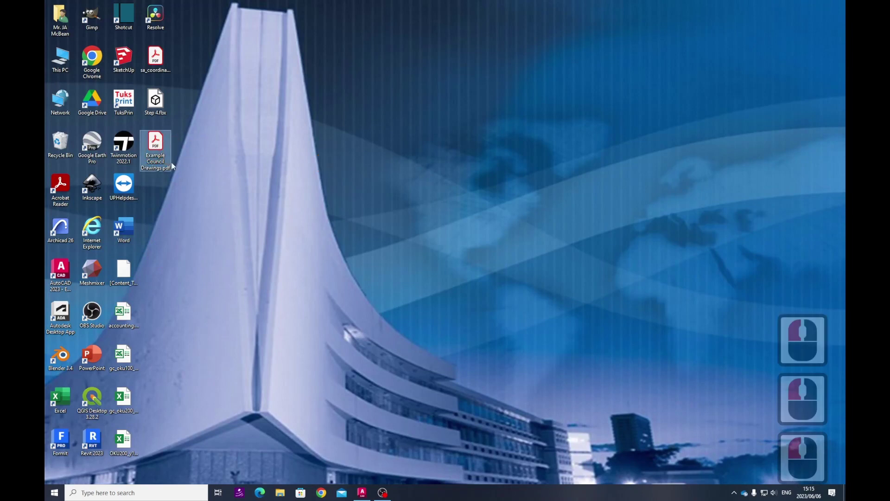
double_click(156, 151)
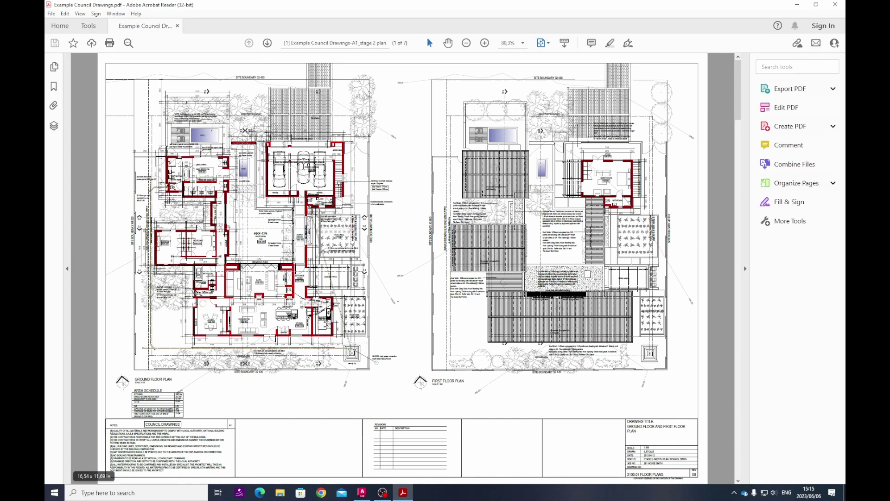
scroll(321, 155, down, 10)
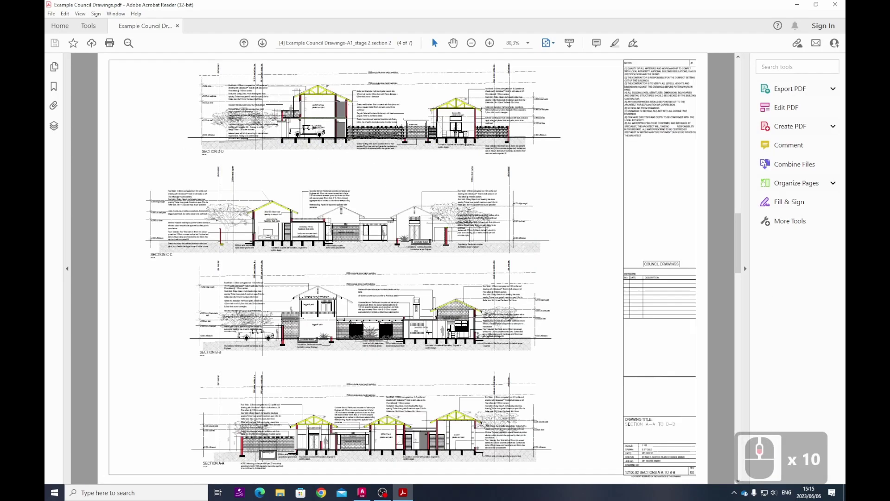
Check the page size in the PDF's document properties, then close them.
right_click(331, 227)
click(351, 364)
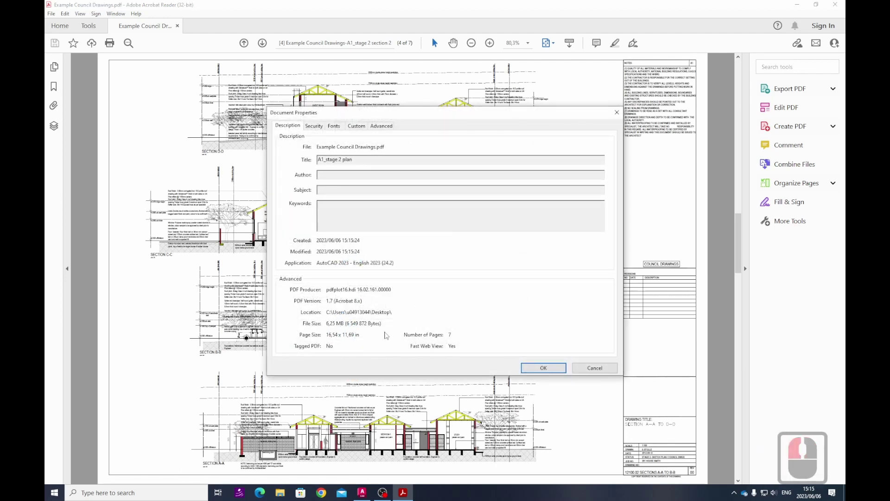
click(132, 115)
click(595, 367)
click(596, 42)
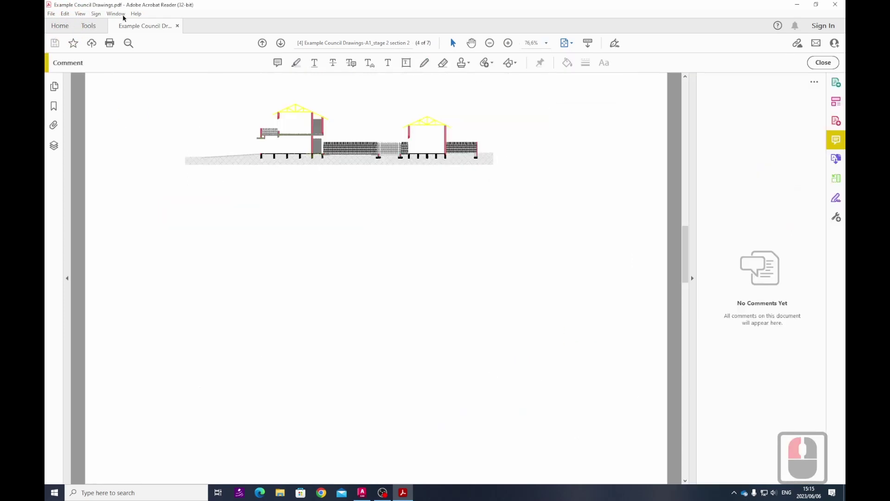
Set the PDF reader's page units preference to Millimeters.
click(65, 13)
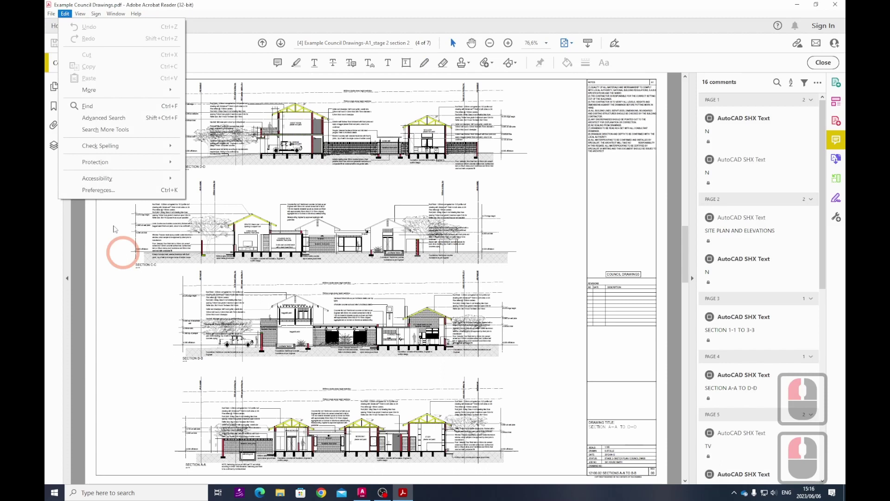
click(168, 193)
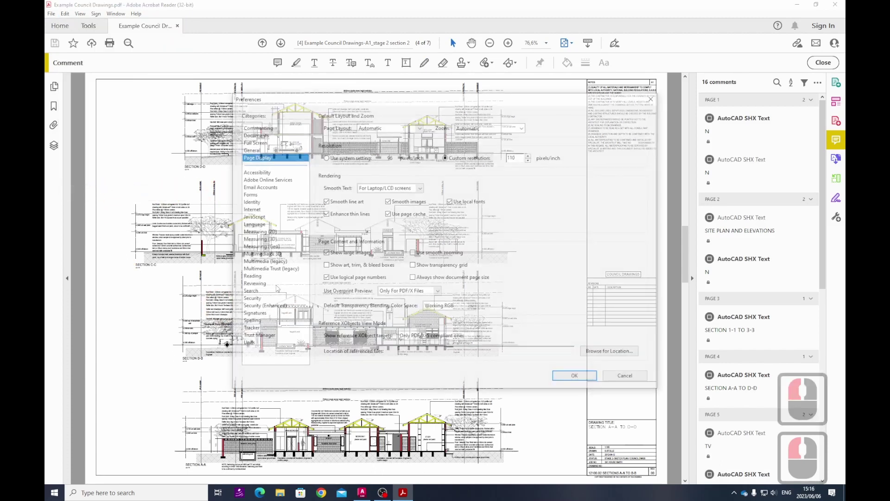
click(246, 344)
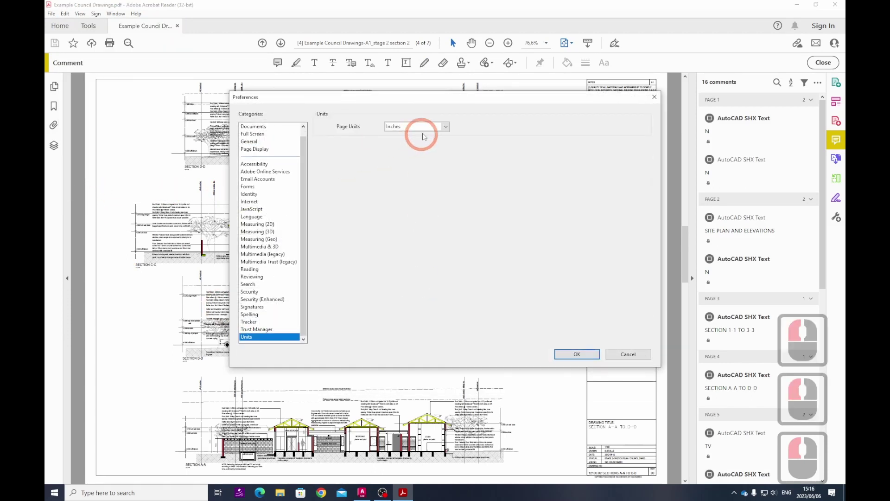
click(420, 127)
click(399, 151)
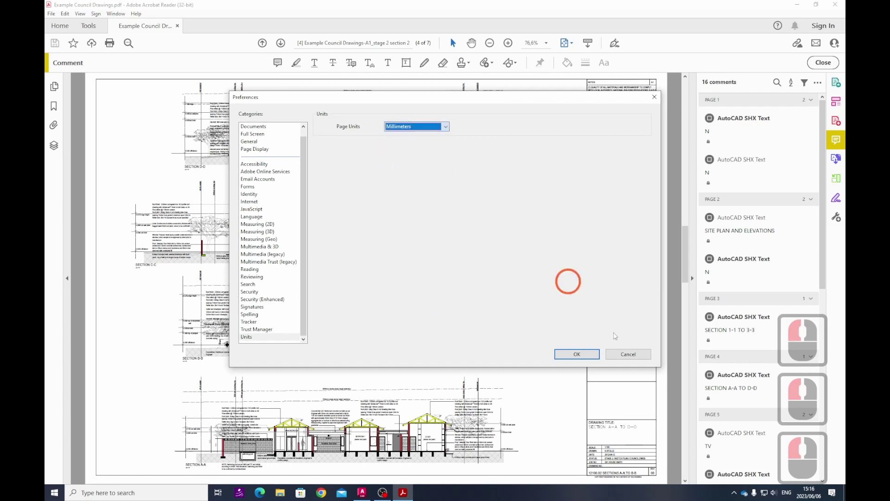
key(Return)
Examine the PDF's page size in millimetres in the document properties and close them.
right_click(332, 213)
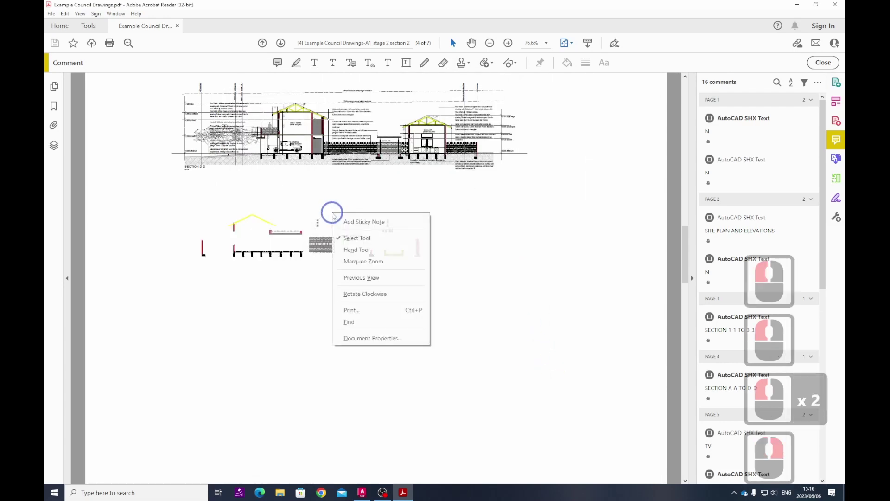
click(364, 338)
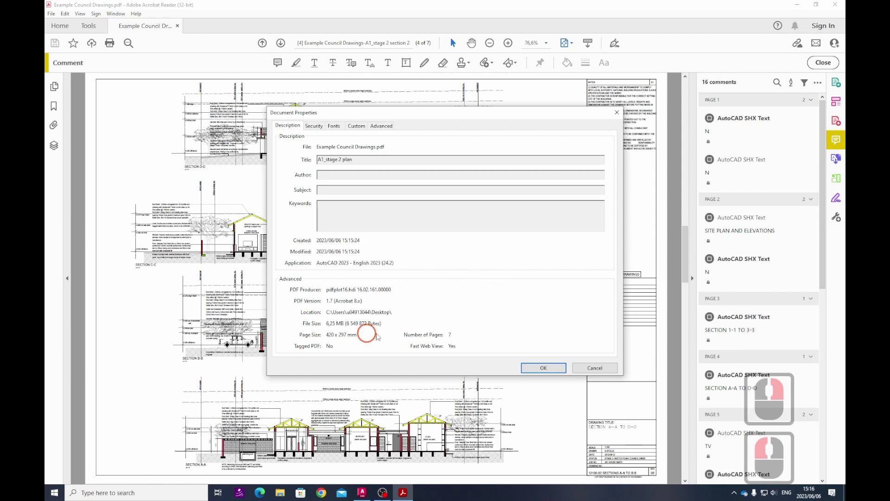
click(594, 366)
click(253, 239)
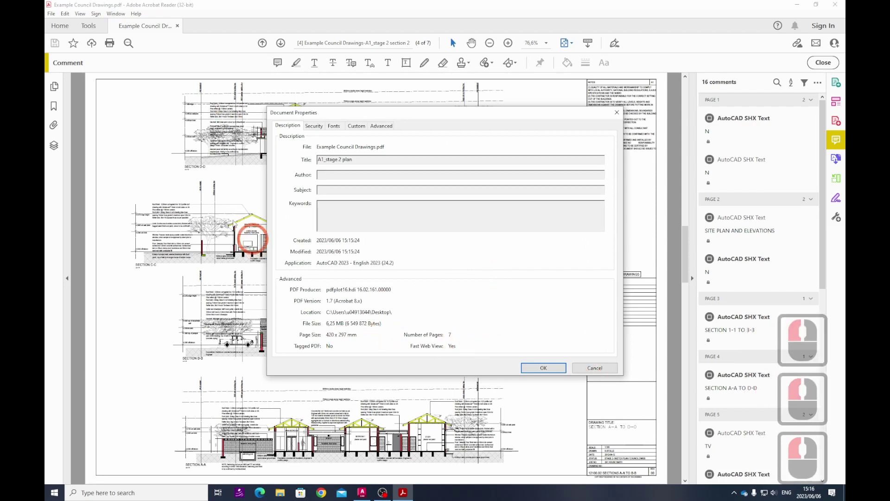
click(653, 204)
click(604, 128)
click(388, 291)
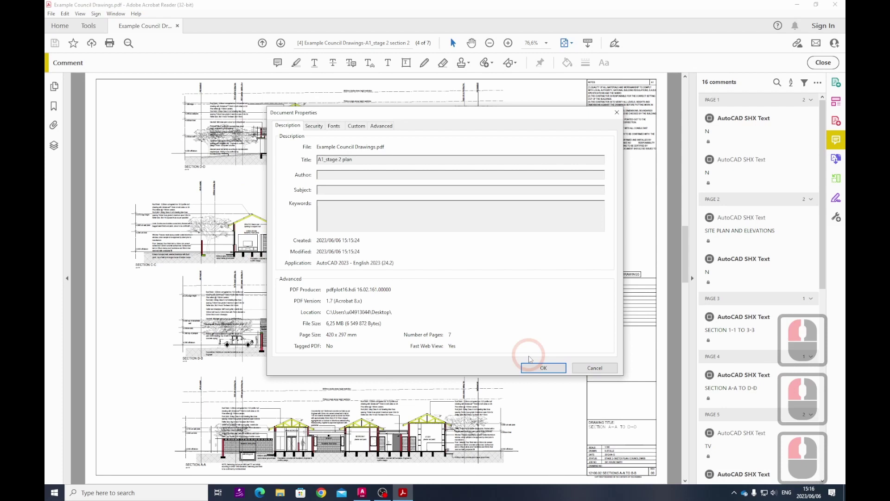
click(543, 368)
Review the published sheets through the electrical layout and back to the first page, and close the PDF.
scroll(383, 282, down, 18)
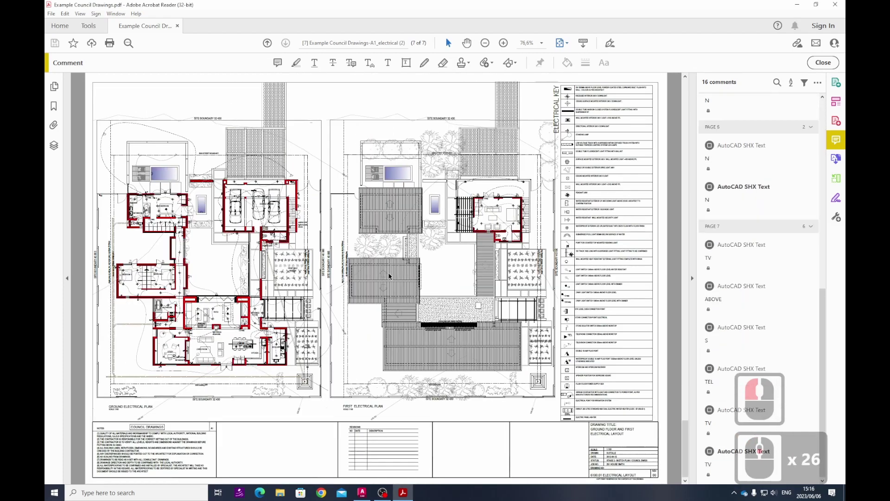
scroll(389, 276, up, 20)
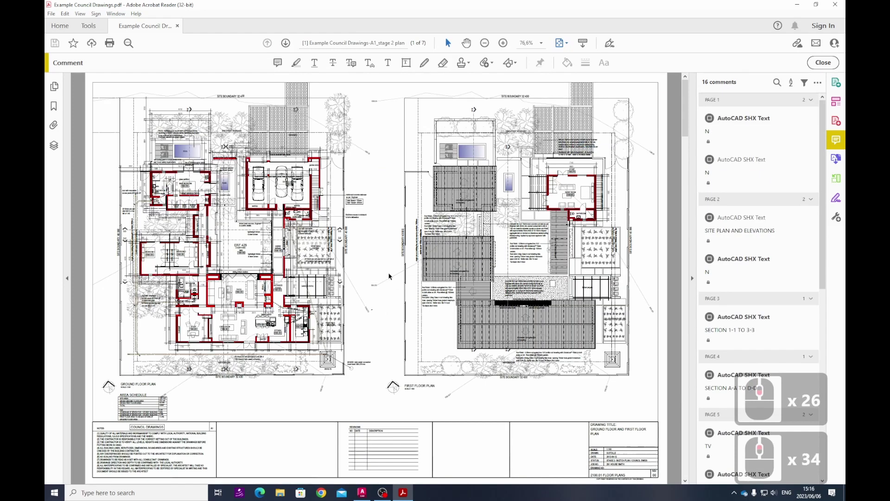
click(844, 4)
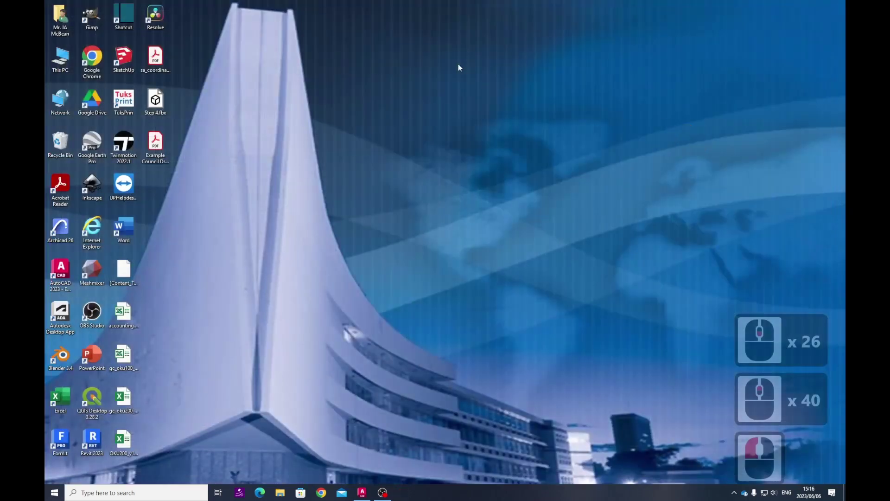
Switch back to AutoCAD and make A1 the current page setup of the A1_stage 2 plan layout.
click(362, 493)
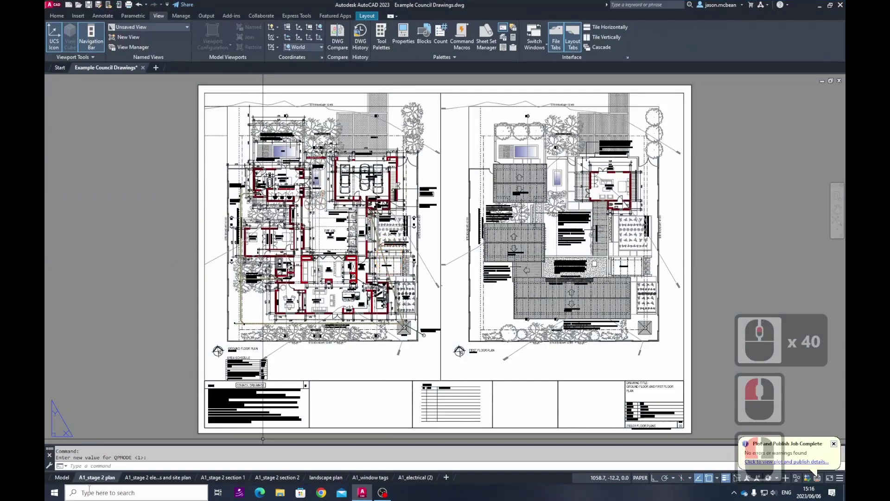
right_click(102, 481)
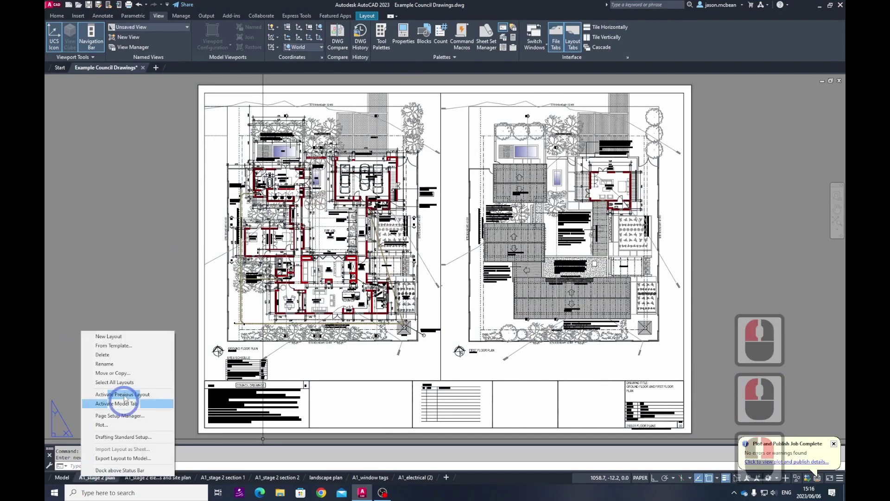
click(111, 416)
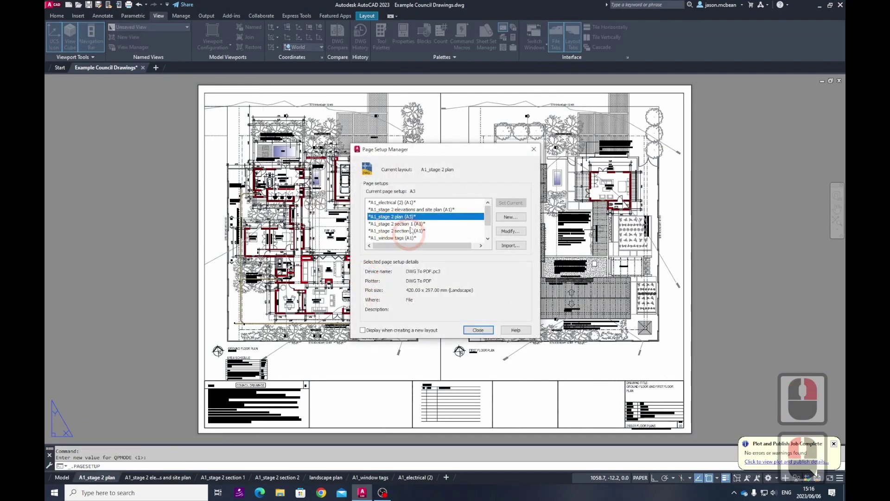
scroll(410, 238, down, 4)
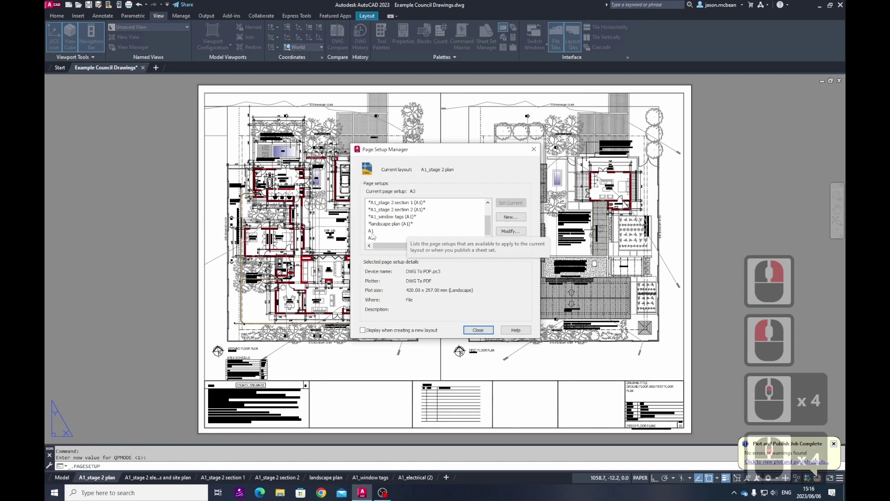
double_click(371, 231)
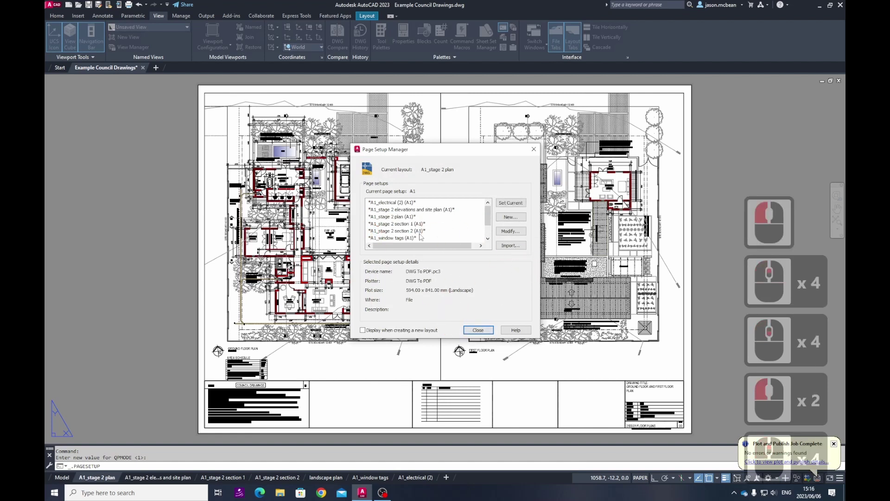
scroll(408, 234, down, 4)
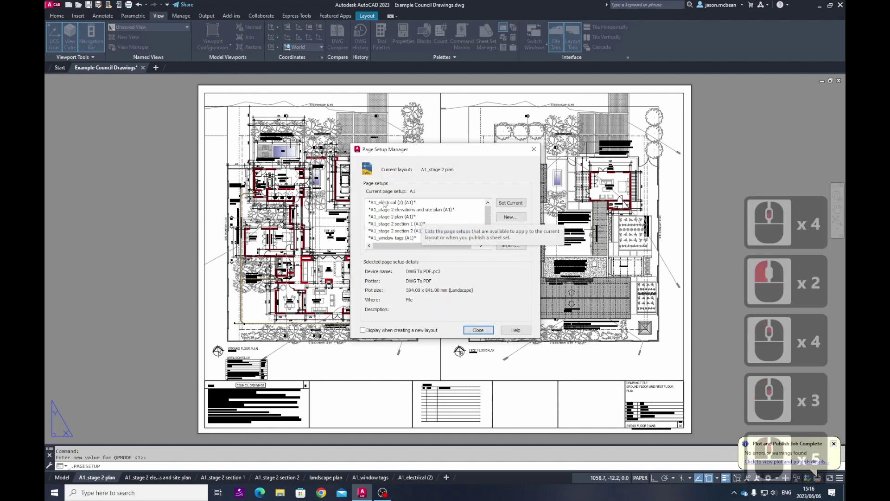
scroll(399, 223, up, 5)
click(478, 330)
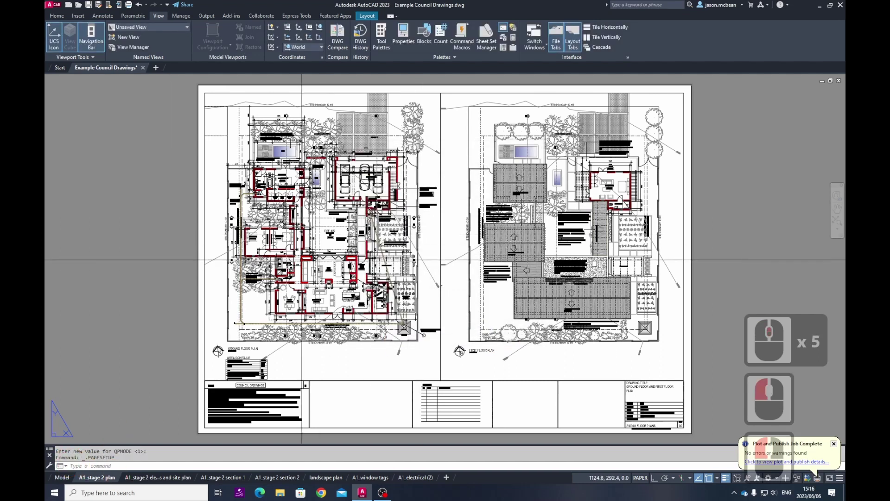
Start a plot of the A1_stage 2 plan layout using the A3 page setup.
key(ctrl+p)
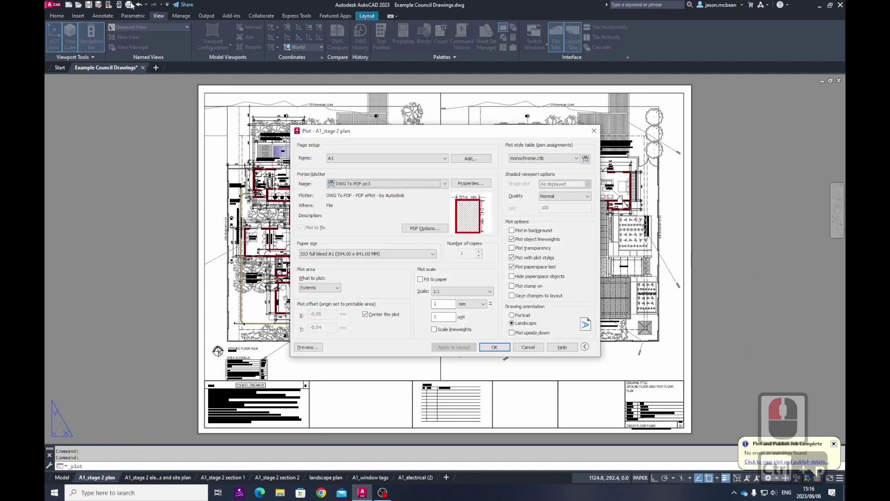
click(344, 159)
click(329, 212)
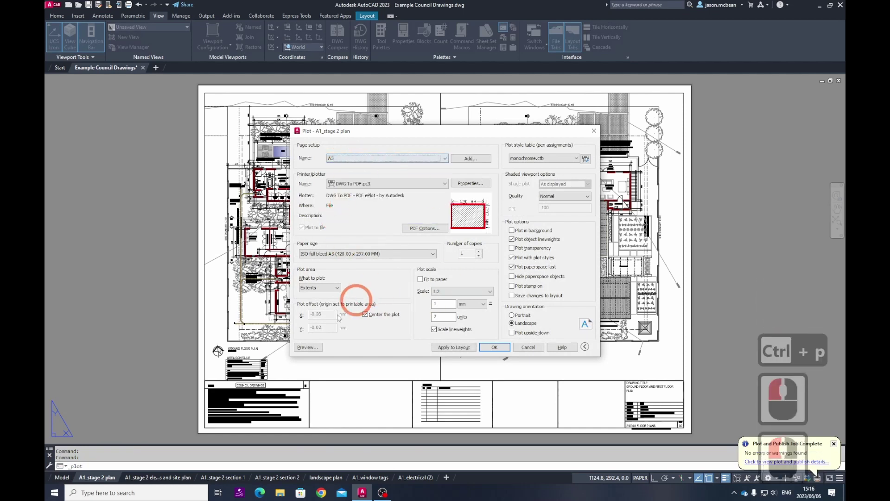
click(494, 347)
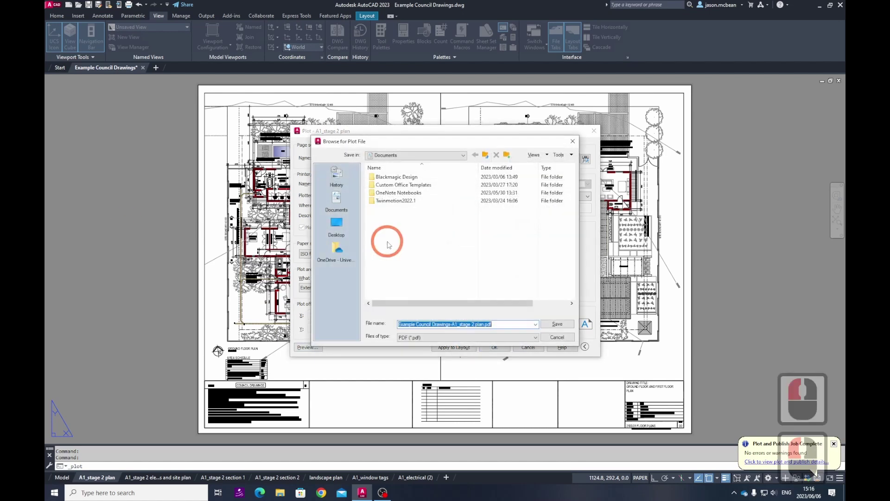
Save the plotted PDF to the Desktop under the file name A3_1Sheet.
click(336, 225)
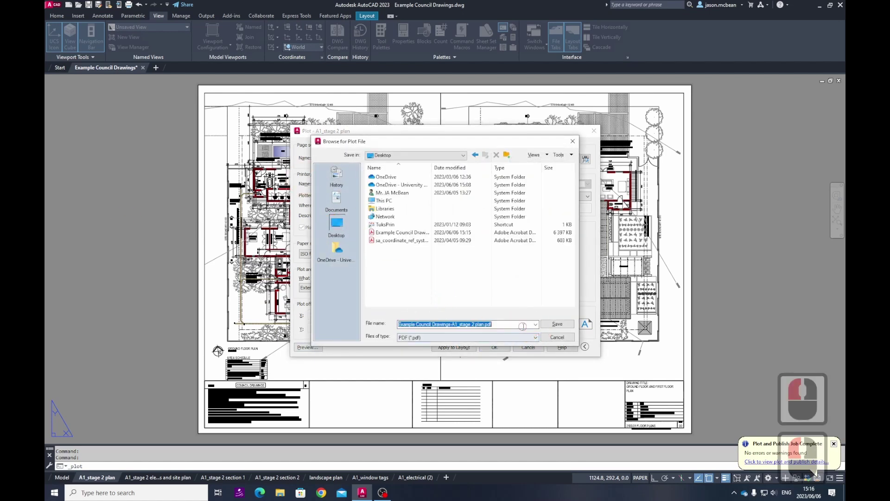
text(A3_)
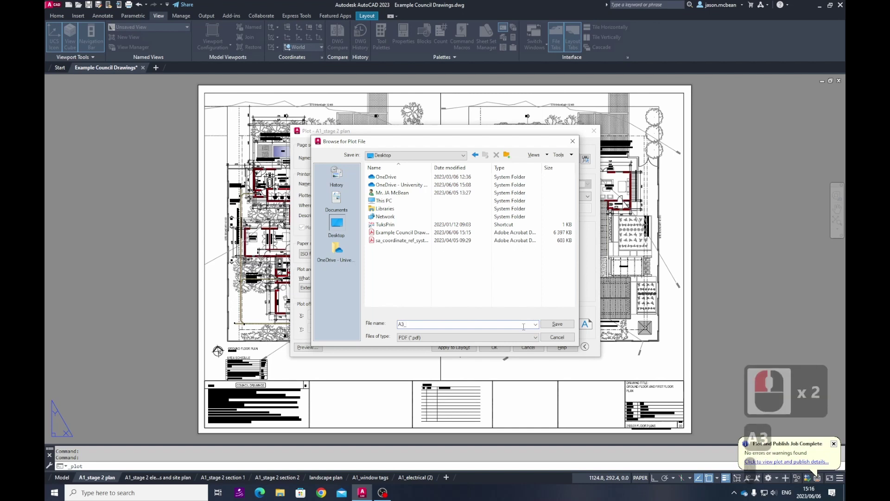
text( 1sheet)
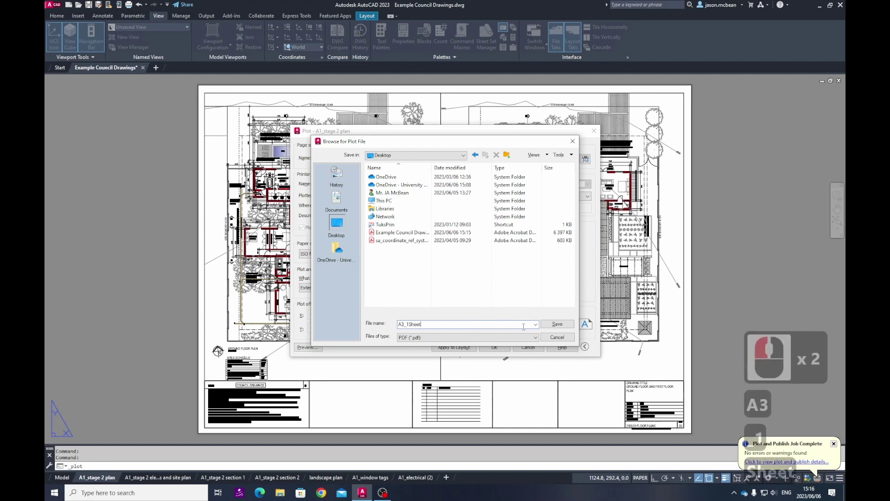
key(Return)
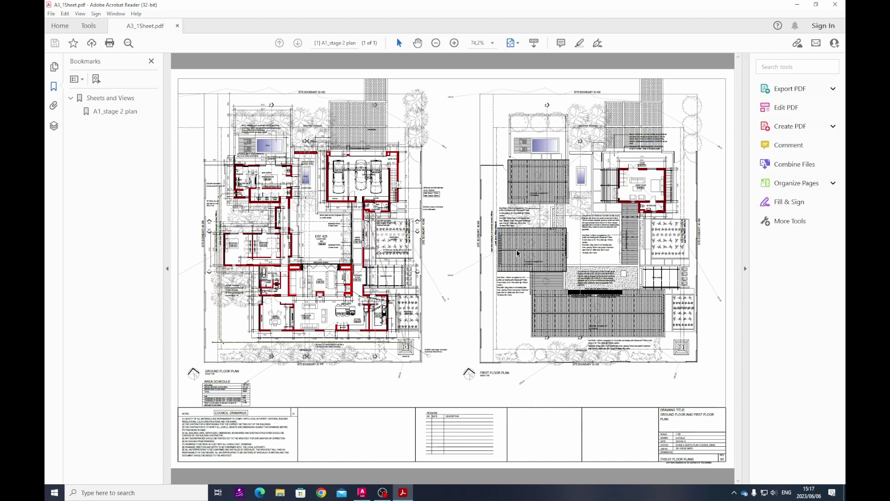
Open the document properties of the A3_1Sheet PDF to check its page size.
right_click(436, 199)
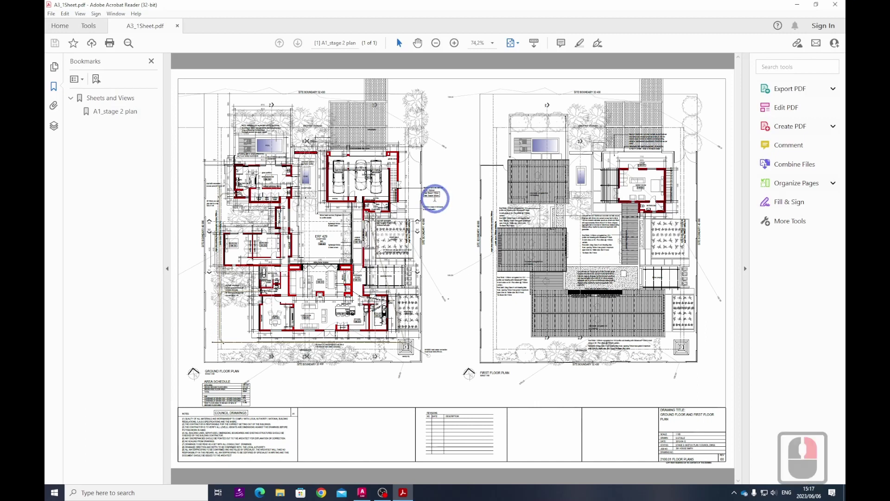
click(464, 308)
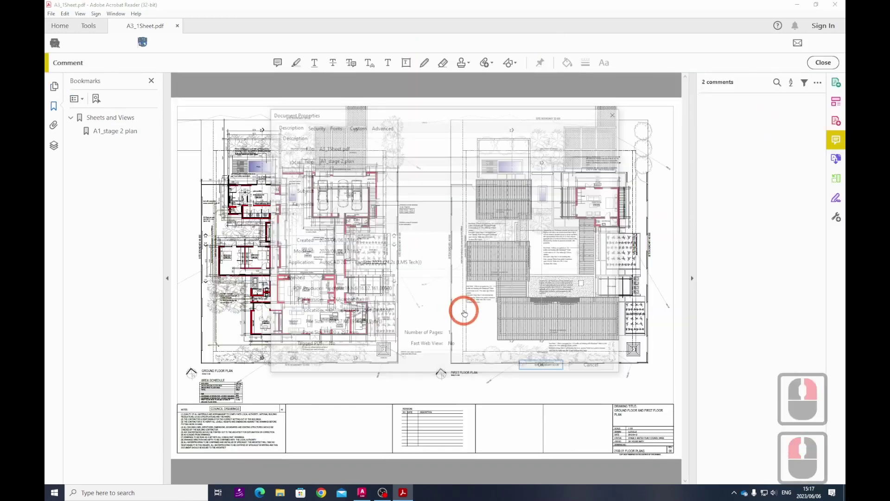